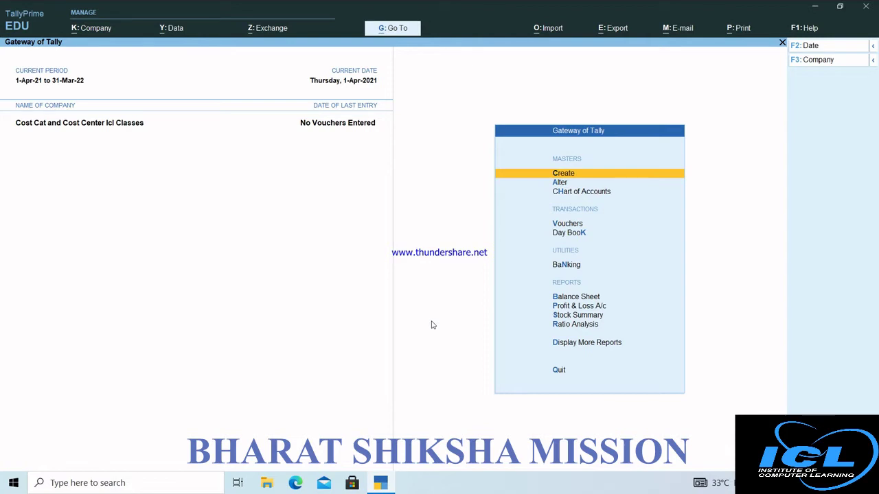
- Open the company features for alteration and go to the Enable Cost Centres option
{"action": "key", "text": "F11"}
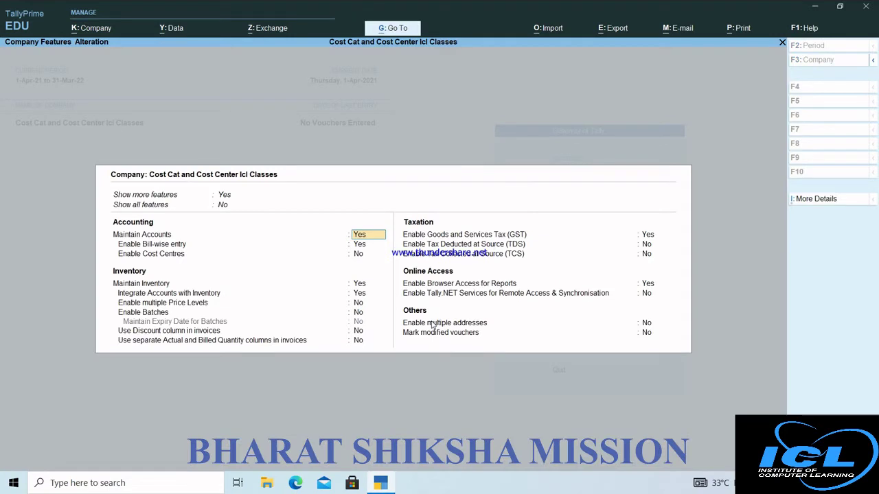
{"action": "key", "text": "Return"}
{"action": "key", "text": "Return"}
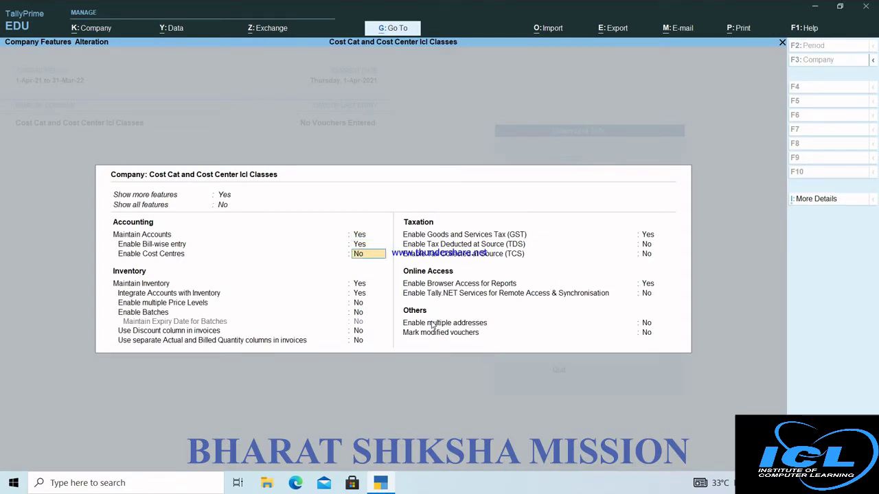
- Set Show more features to No, restore it to Yes, and return to the Enable Cost Centres option
{"action": "key", "text": "Up"}
{"action": "key", "text": "Up"}
{"action": "key", "text": "Up"}
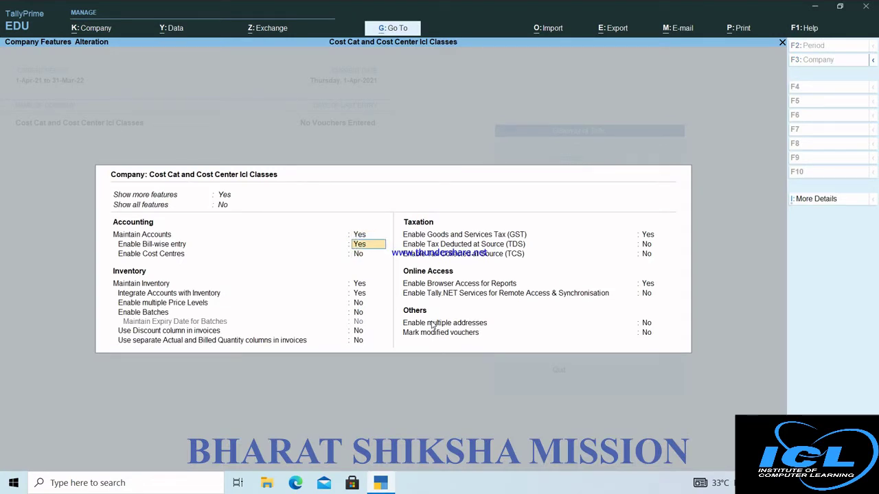
{"action": "key", "text": "Up"}
{"action": "key", "text": "Down"}
{"action": "key", "text": "Return"}
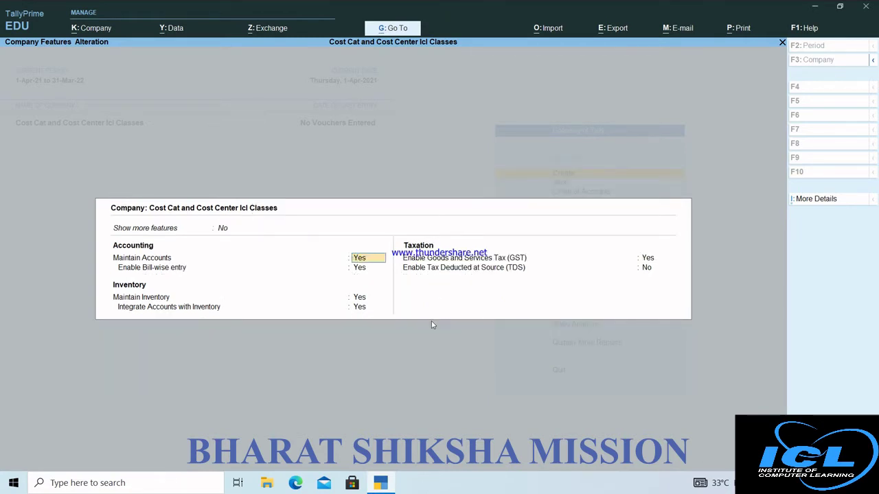
{"action": "key", "text": "Up"}
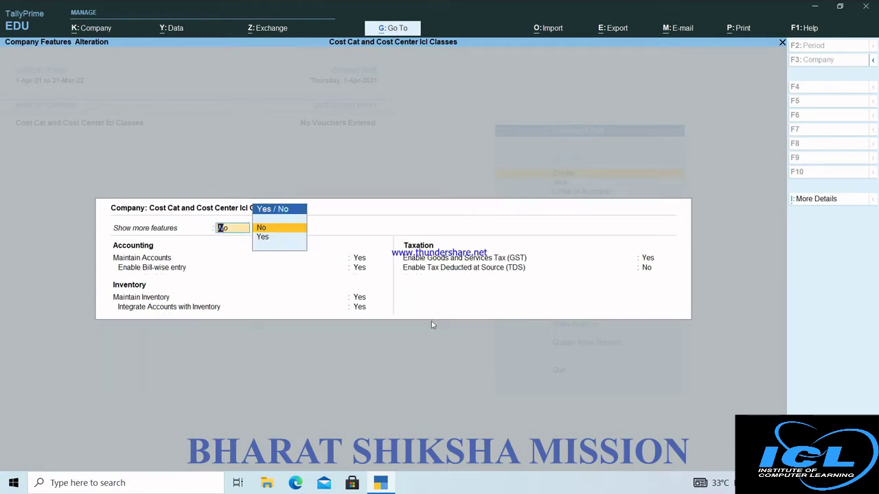
{"action": "key", "text": "Down"}
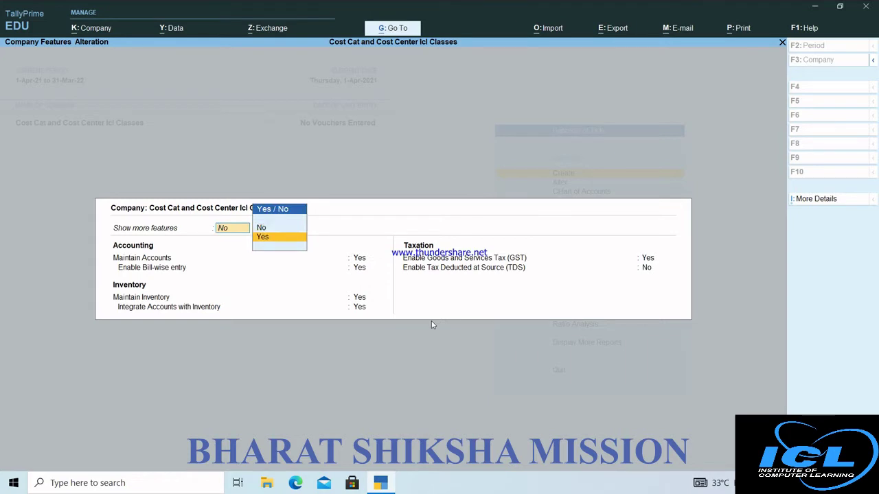
{"action": "key", "text": "Return"}
{"action": "key", "text": "Return"}
{"action": "key", "text": "Return"}
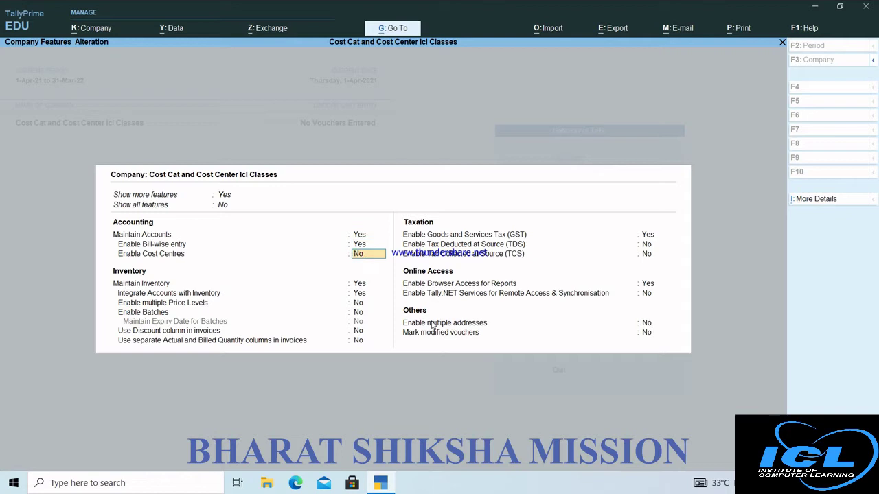
- Set Enable Cost Centres to Yes and save the company features
{"action": "type", "text": "y"}
{"action": "key", "text": "Return"}
{"action": "key", "text": "Return"}
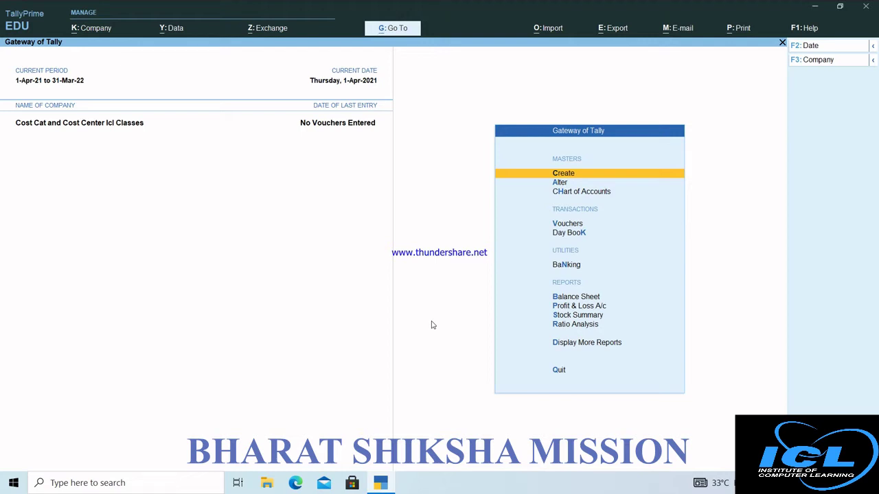
- Start creating a master and expand the list of masters to include the additional master types
{"action": "key", "text": "Return"}
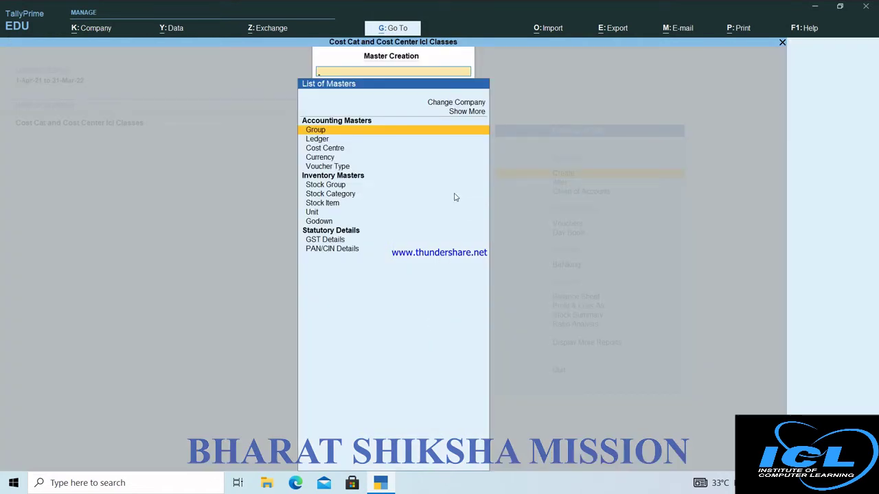
{"action": "left_click", "coordinate": [466, 112]}
{"action": "left_click", "coordinate": [466, 112]}
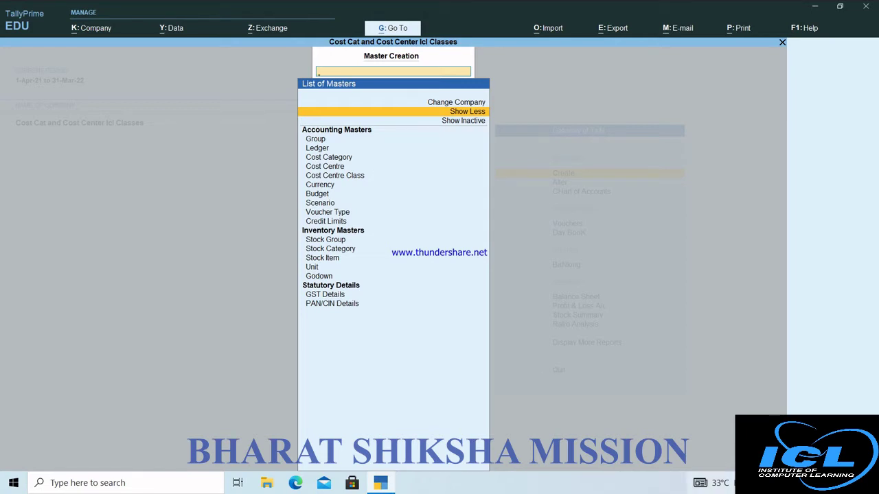
{"action": "left_click", "coordinate": [764, 482]}
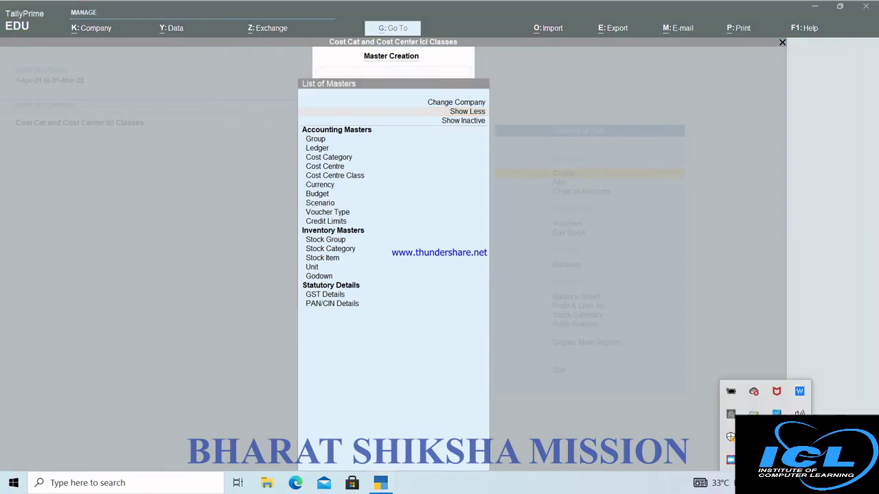
{"action": "right_click", "coordinate": [730, 460]}
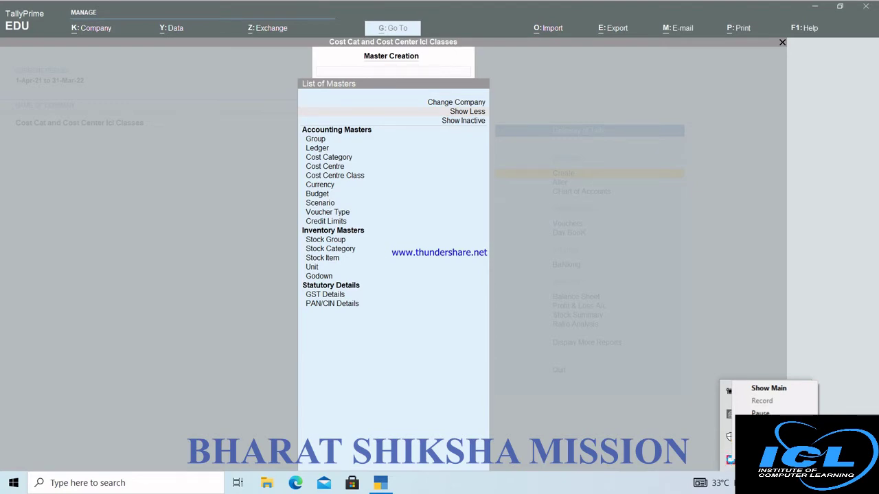
{"action": "left_click", "coordinate": [760, 426]}
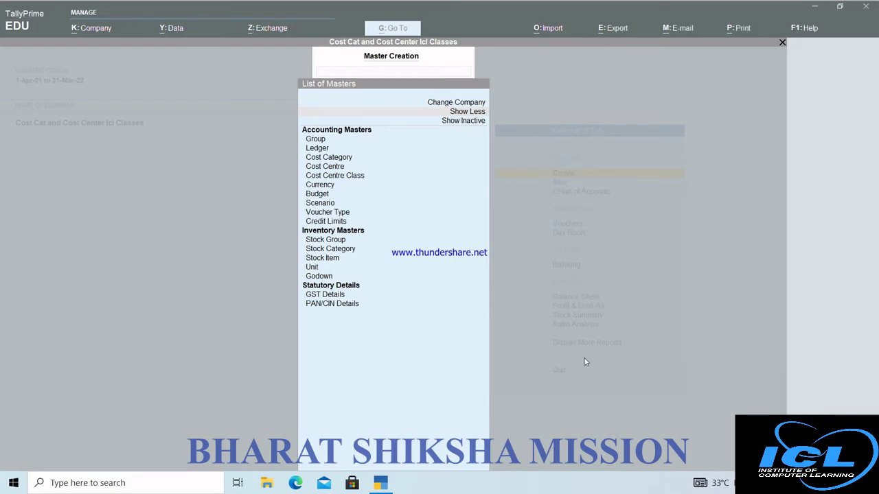
{"action": "left_click", "coordinate": [527, 193]}
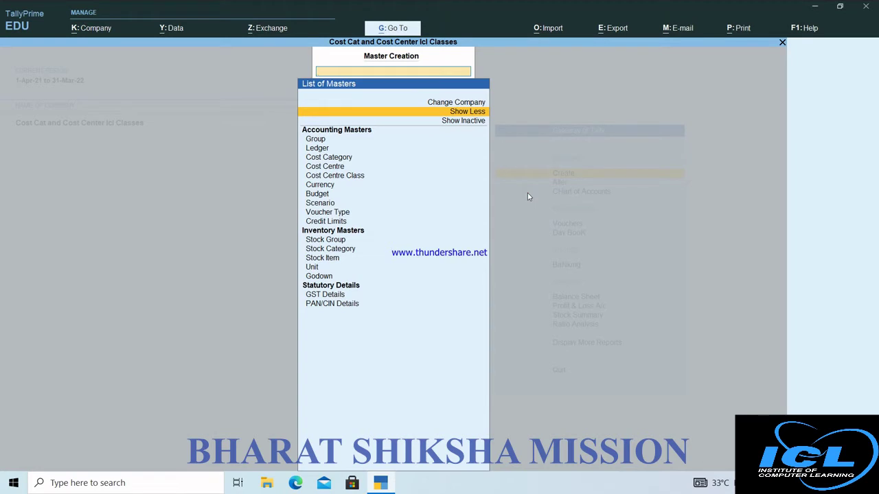
- Create a new cost category named Stationary Expenses, keeping the default revenue and non-revenue allocation settings, and return to the list of masters
{"action": "key", "text": "Down"}
{"action": "key", "text": "Down"}
{"action": "key", "text": "Down"}
{"action": "key", "text": "Down"}
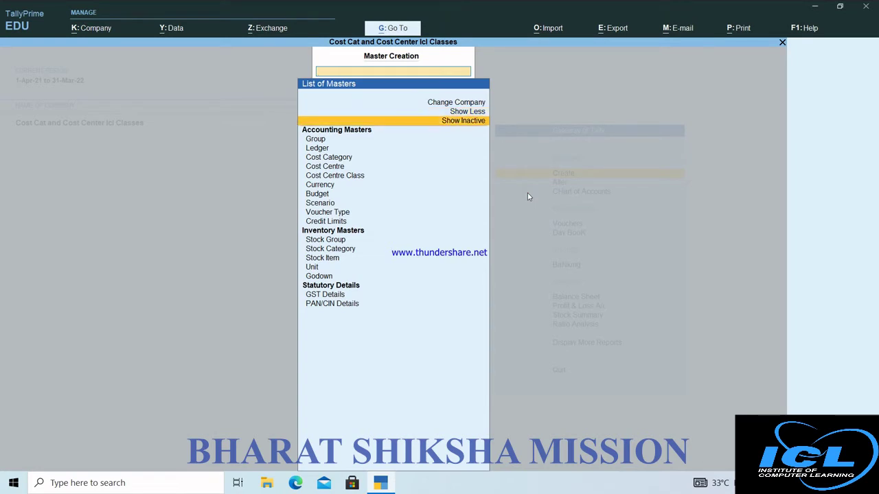
{"action": "key", "text": "Down"}
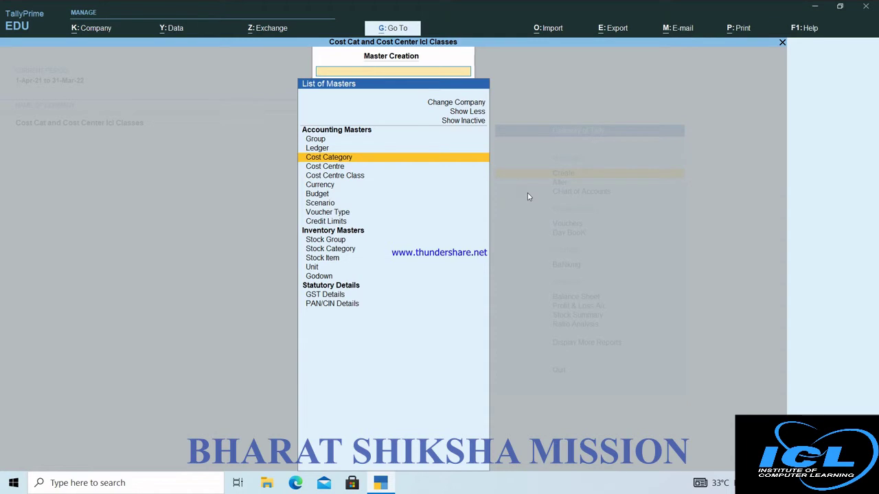
{"action": "key", "text": "Return"}
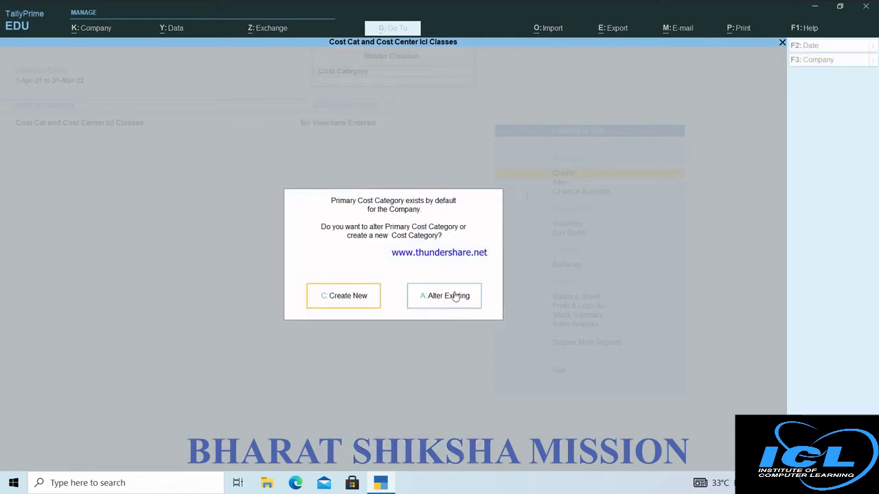
{"action": "left_click", "coordinate": [350, 300]}
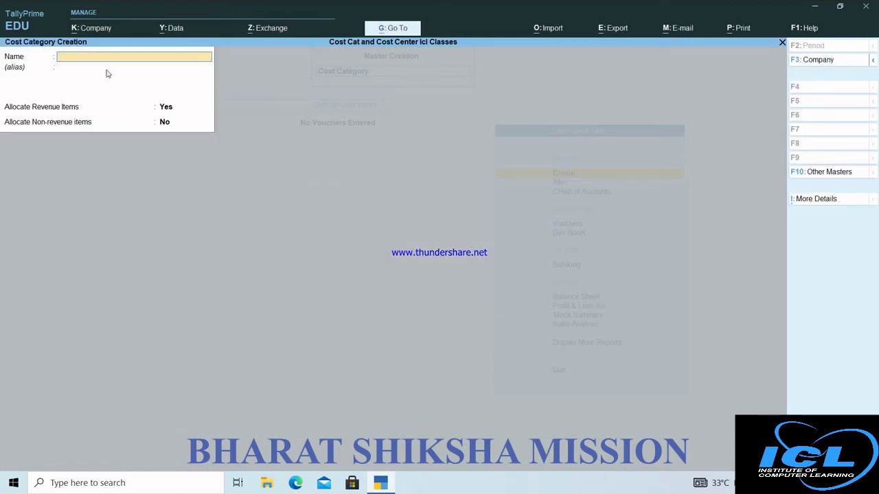
{"action": "type", "text": "Stationary Expenses"}
{"action": "key", "text": "Return"}
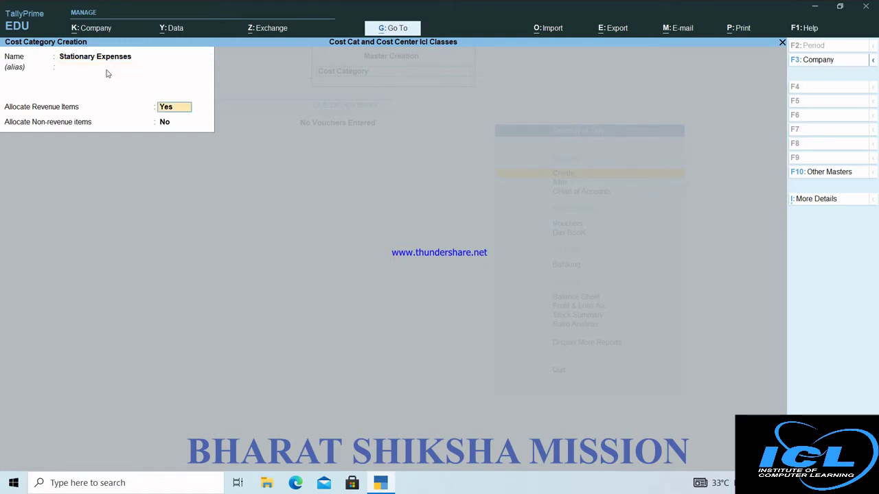
{"action": "key", "text": "Return"}
{"action": "key", "text": "Return"}
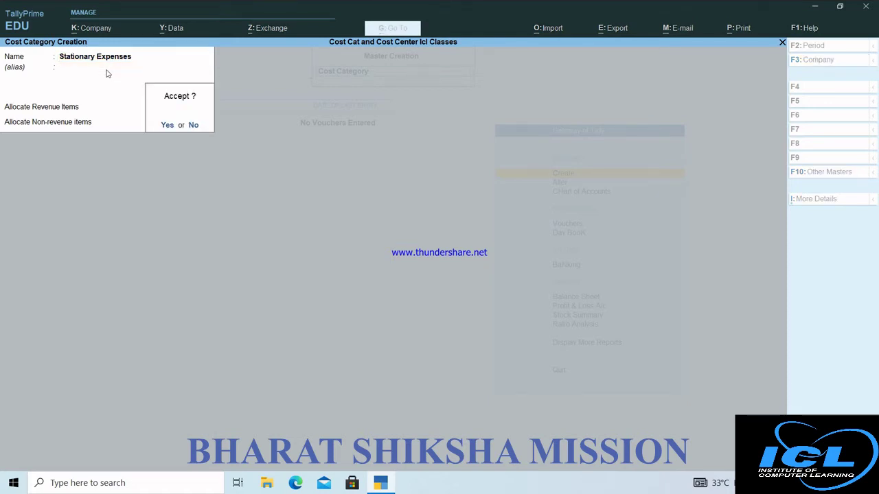
{"action": "key", "text": "Return"}
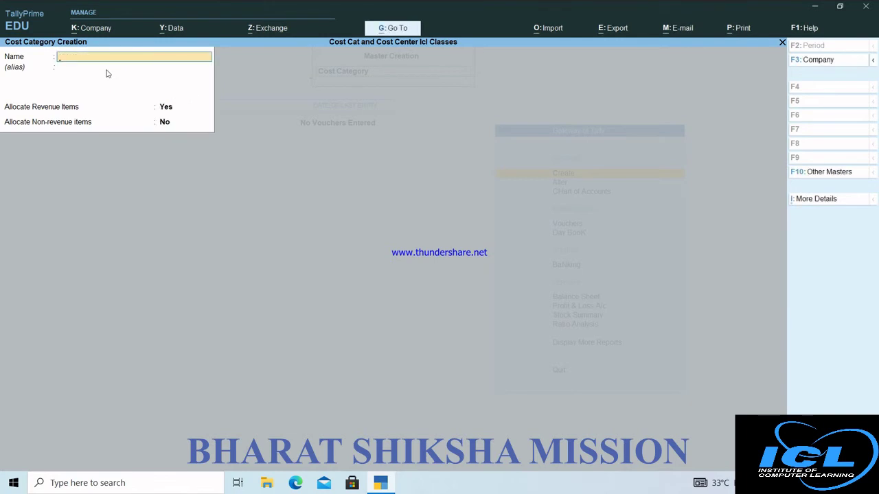
{"action": "key", "text": "Escape"}
{"action": "key", "text": "y"}
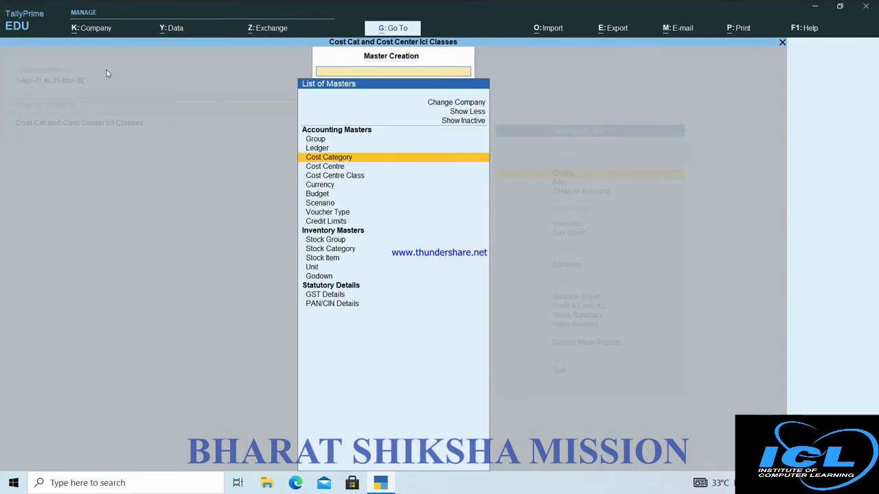
- Open the creation form for a new cost centre
{"action": "key", "text": "Down"}
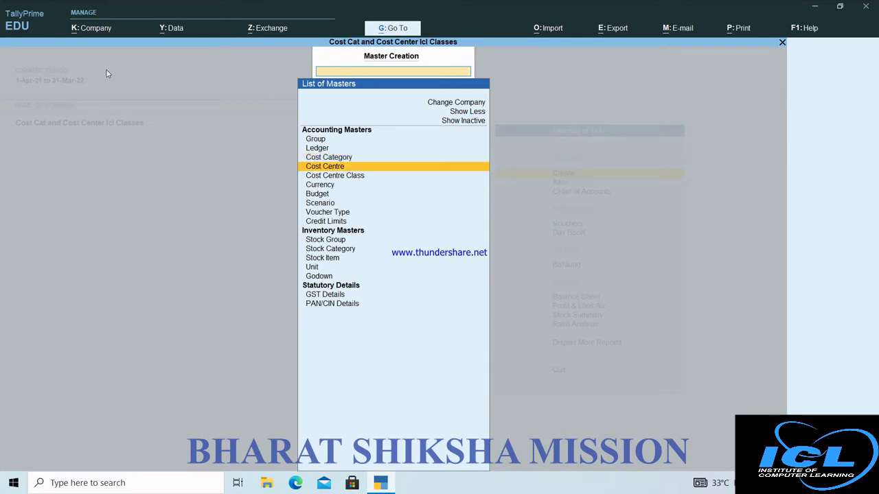
{"action": "key", "text": "Return"}
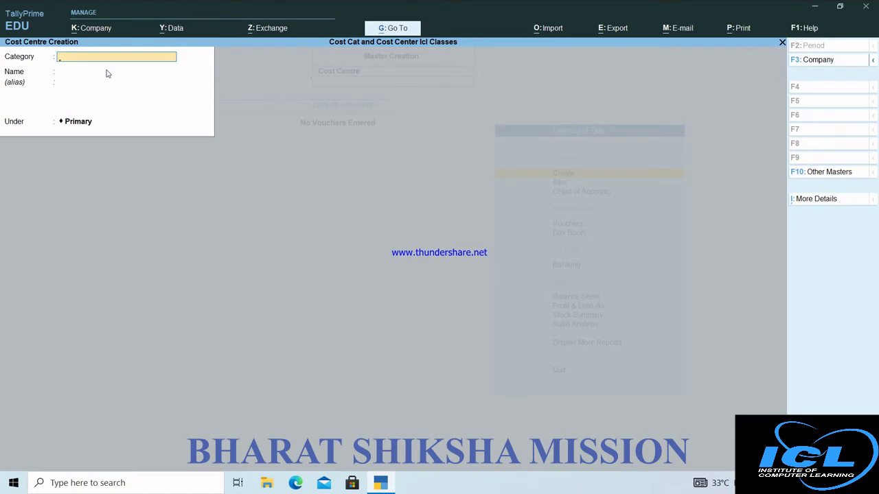
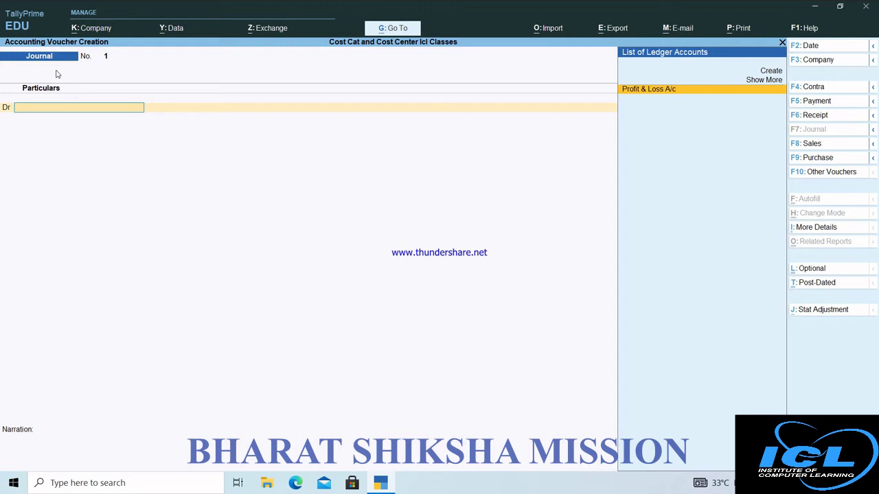
- In a payment voucher, create the debit ledger Stationary under Indirect Expenses, with ledger type Not Applicable and the default GST details
{"action": "key", "text": "F5"}
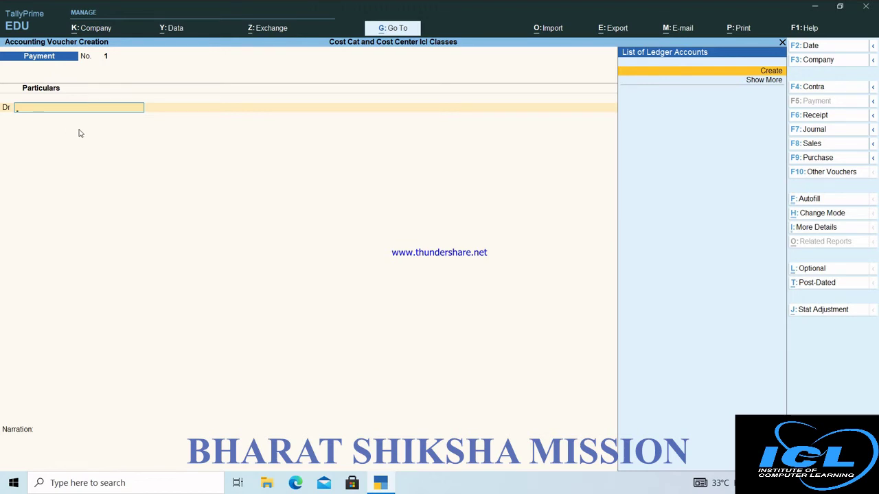
{"action": "key", "text": "Return"}
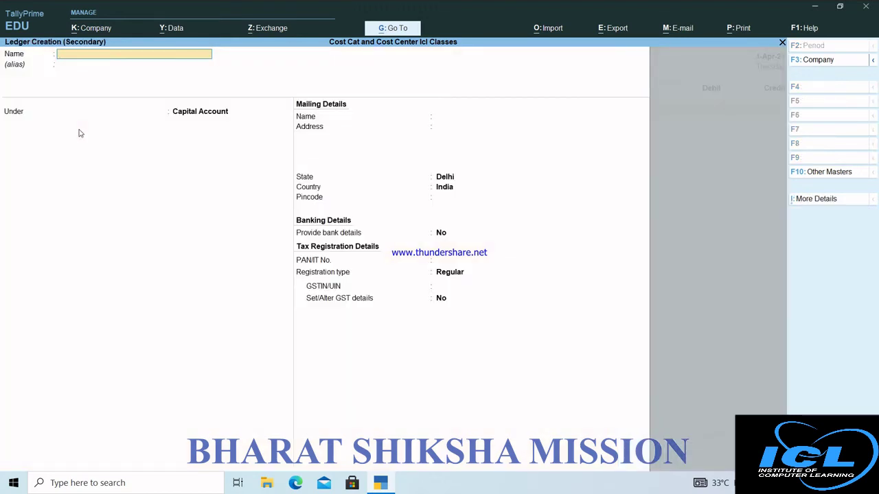
{"action": "type", "text": "Stationary"}
{"action": "key", "text": "Return"}
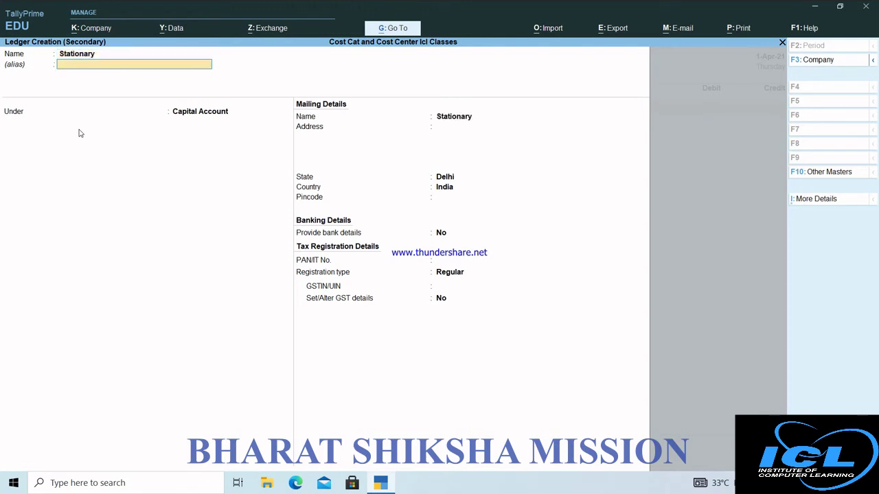
{"action": "key", "text": "Return"}
{"action": "type", "text": "I"}
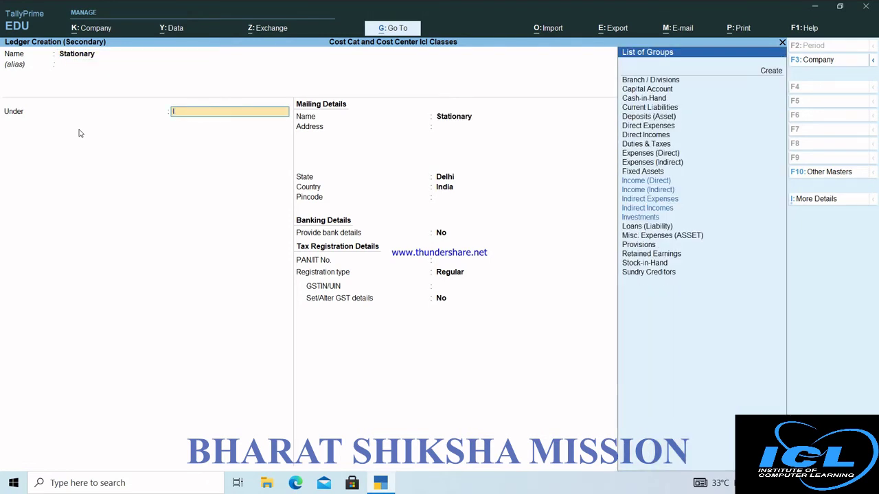
{"action": "key", "text": "Down"}
{"action": "key", "text": "Down"}
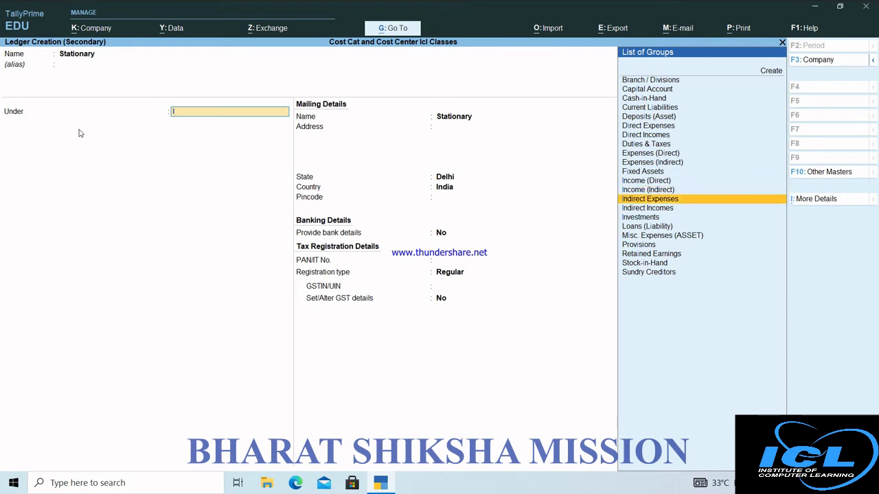
{"action": "key", "text": "Return"}
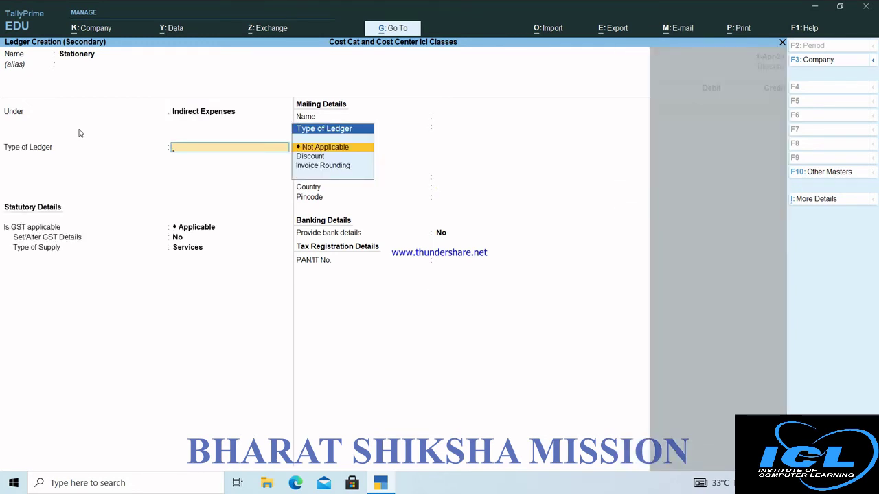
{"action": "key", "text": "Return"}
{"action": "key", "text": "Return"}
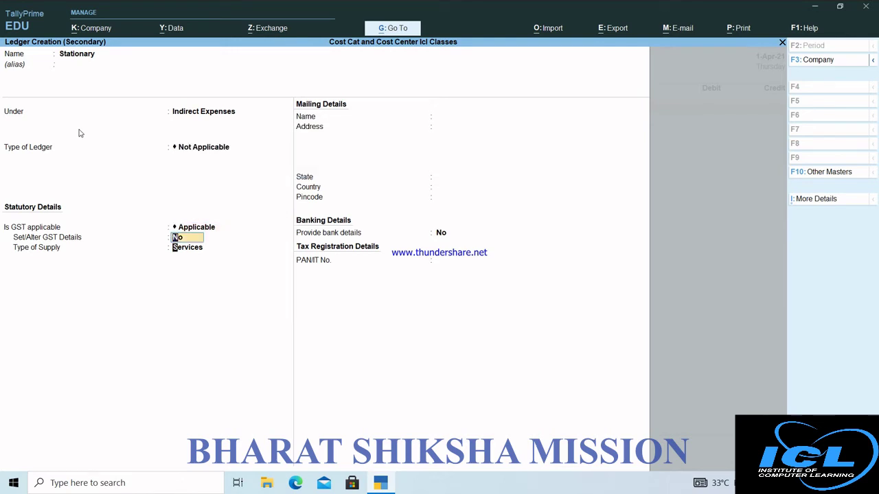
{"action": "key", "text": "Return"}
{"action": "key", "text": "Return"}
{"action": "key", "text": "Return"}
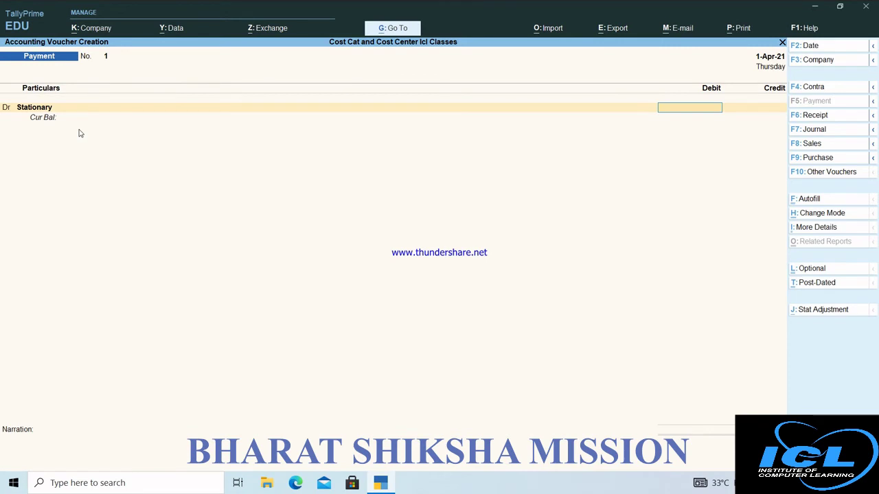
- Set the Stationary debit amount to 100000 and choose Stationary Expenses as the cost category for its allocation
{"action": "type", "text": "100000"}
{"action": "key", "text": "Return"}
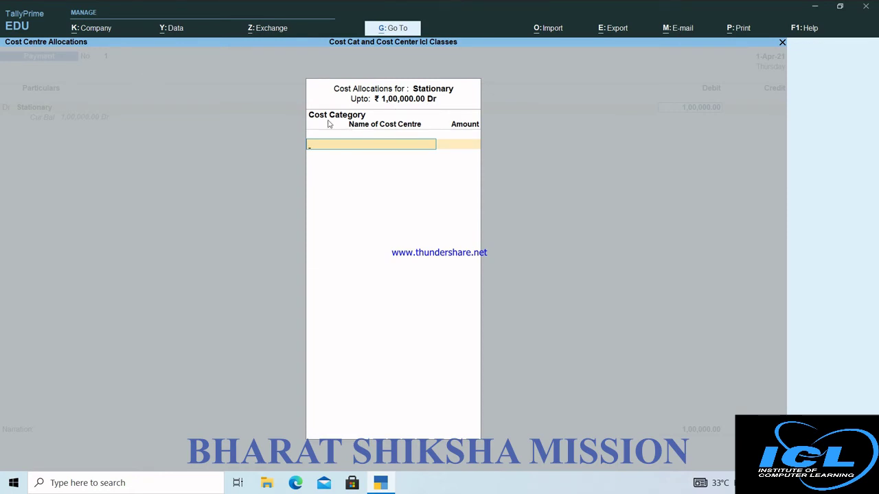
{"action": "left_click", "coordinate": [331, 146]}
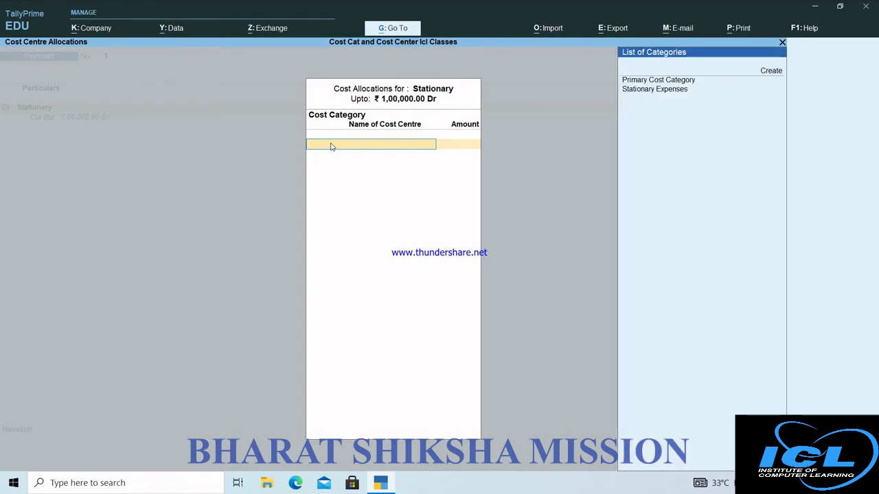
{"action": "key", "text": "Down"}
{"action": "key", "text": "Down"}
{"action": "key", "text": "Down"}
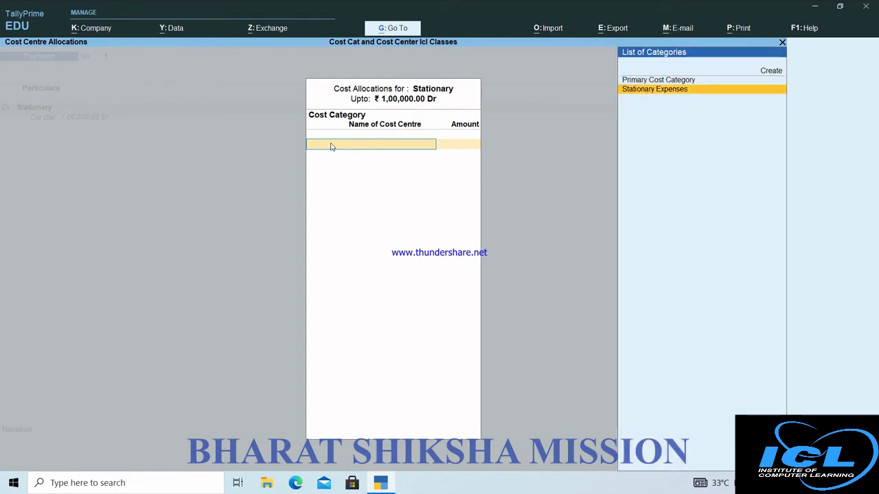
{"action": "key", "text": "Return"}
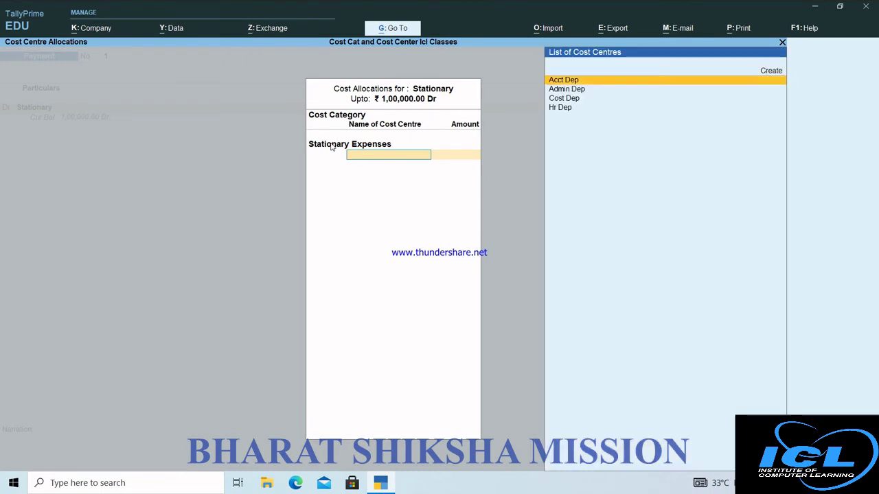
- Allocate 23,500 of the stationary amount to Acct Dep and 33,650 to Admin Dep
{"action": "key", "text": "Return"}
{"action": "type", "text": "23,50"}
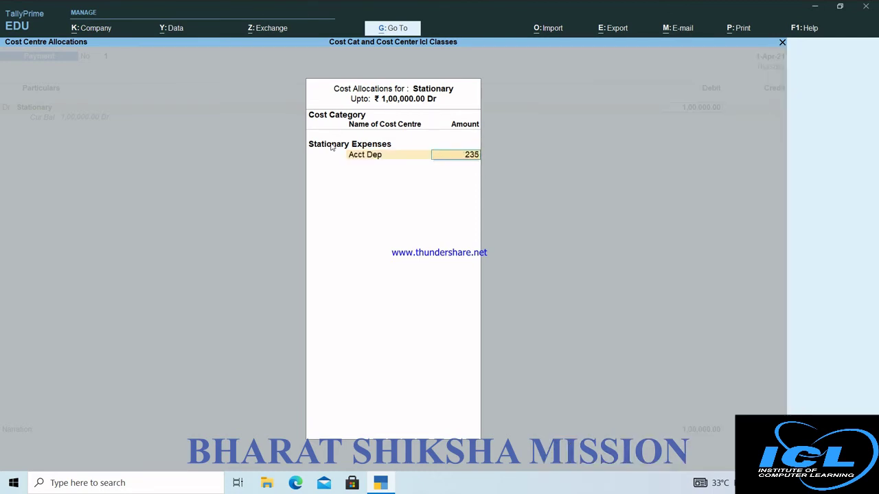
{"action": "type", "text": "00"}
{"action": "key", "text": "Return"}
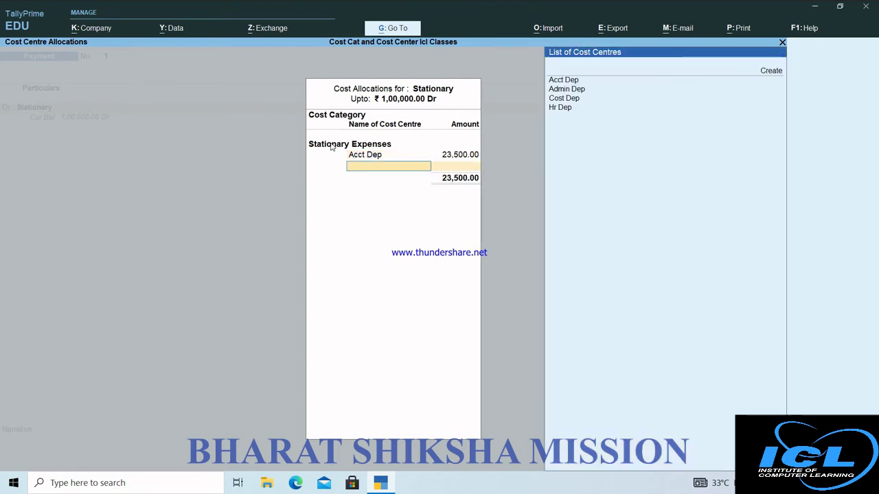
{"action": "key", "text": "Down"}
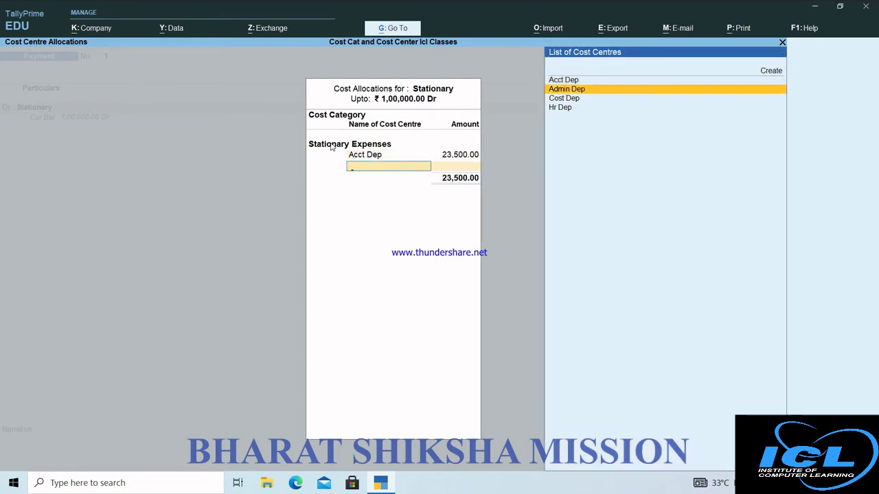
{"action": "key", "text": "Return"}
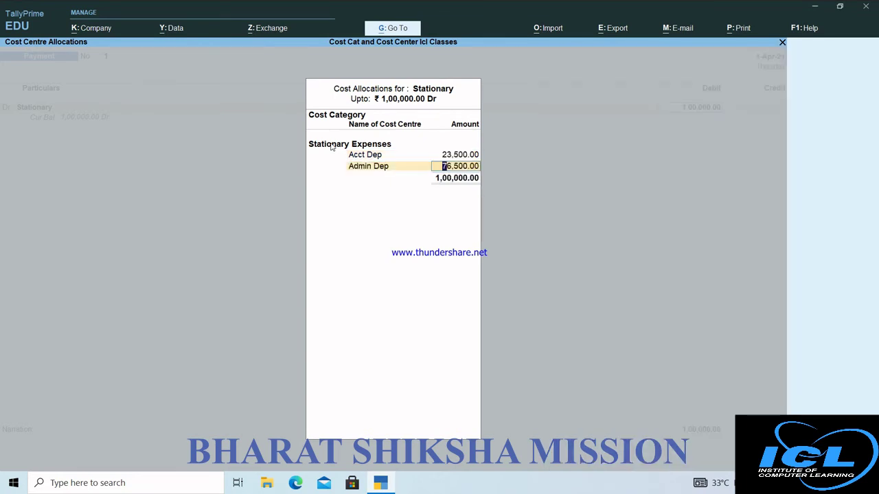
{"action": "type", "text": "33,6"}
{"action": "type", "text": "50"}
{"action": "key", "text": "Return"}
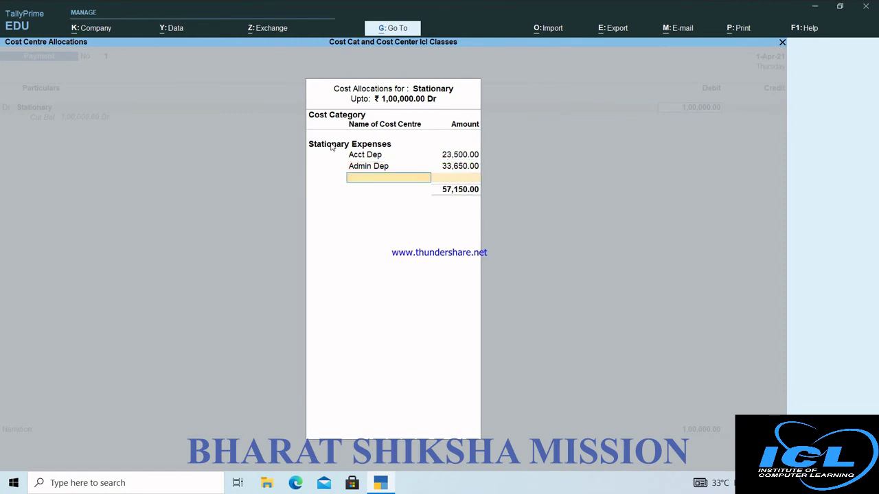
- Allocate 22,500 to Cost Dep and the remaining 20,350 to Hr Dep, and complete the cost allocation
{"action": "key", "text": "Down"}
{"action": "key", "text": "Down"}
{"action": "key", "text": "Down"}
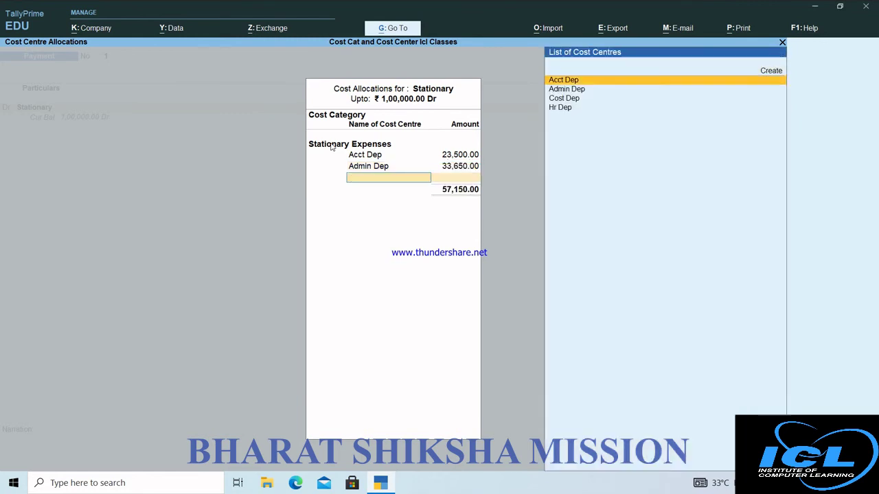
{"action": "key", "text": "Return"}
{"action": "type", "text": "22,500"}
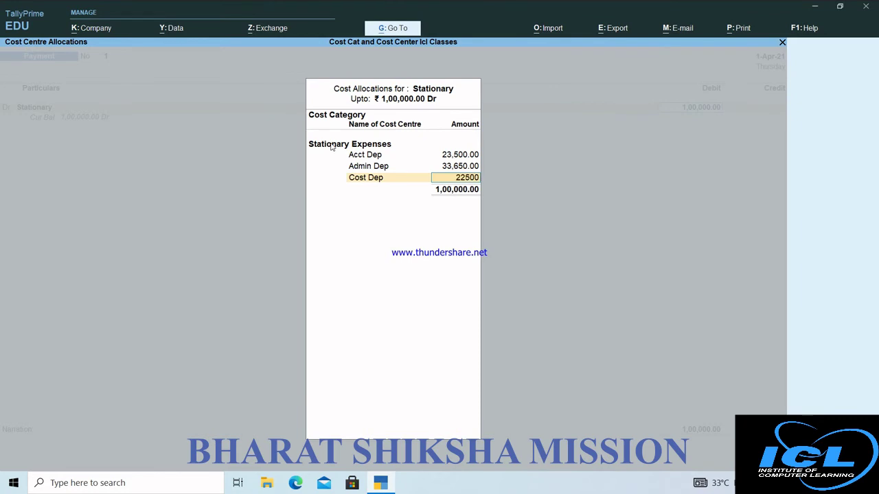
{"action": "key", "text": "Return"}
{"action": "key", "text": "Down"}
{"action": "key", "text": "Down"}
{"action": "key", "text": "Down"}
{"action": "key", "text": "Down"}
{"action": "key", "text": "Down"}
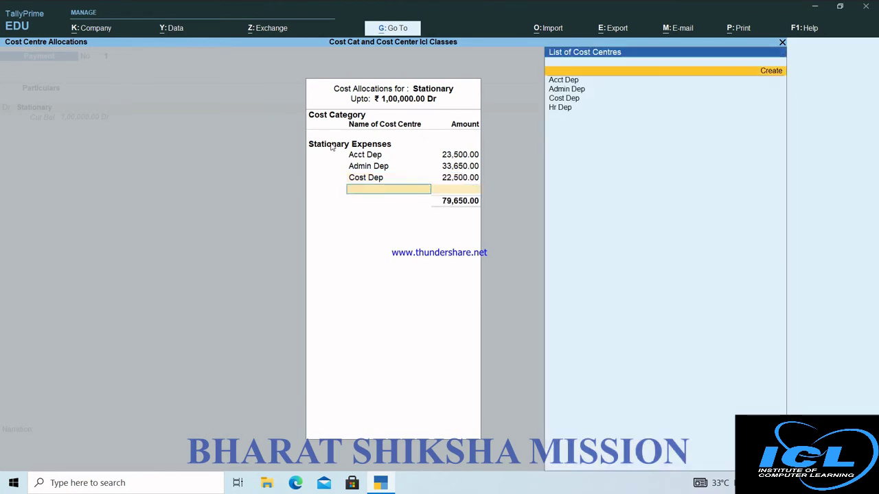
{"action": "key", "text": "Return"}
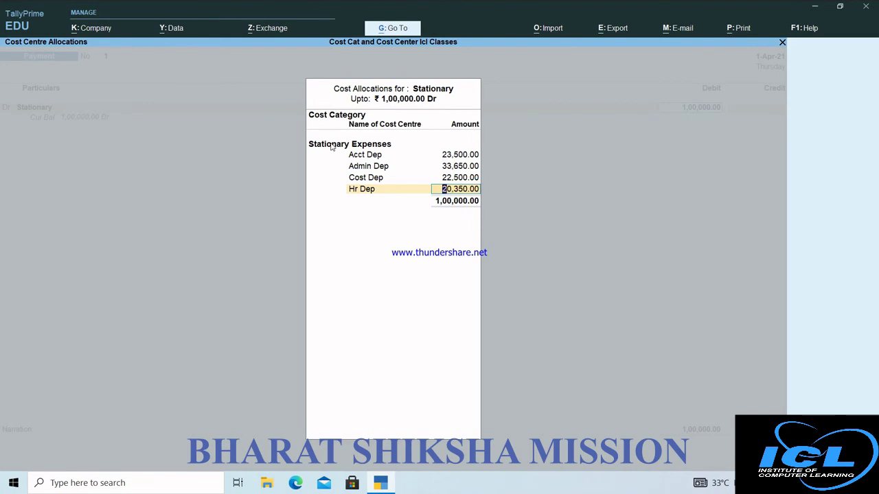
{"action": "key", "text": "Return"}
{"action": "key", "text": "Return"}
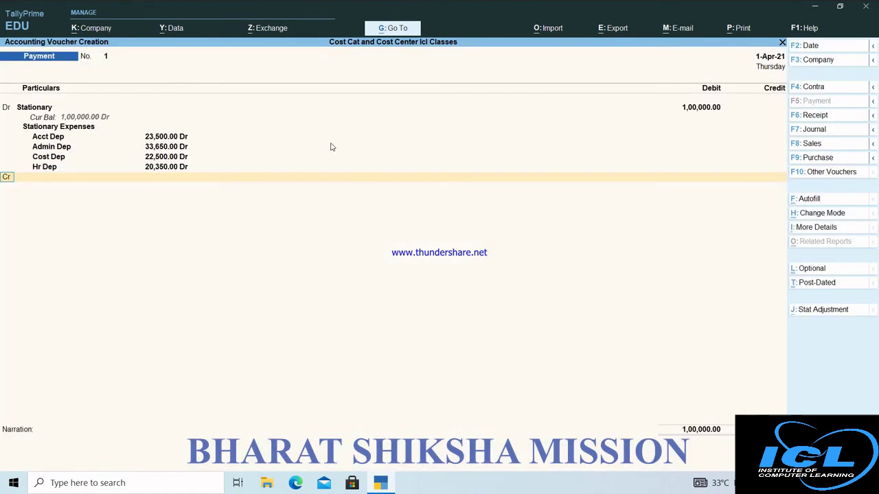
- Credit Cash with 1,00,000, leave the narration blank, and save the payment voucher
{"action": "key", "text": "Return"}
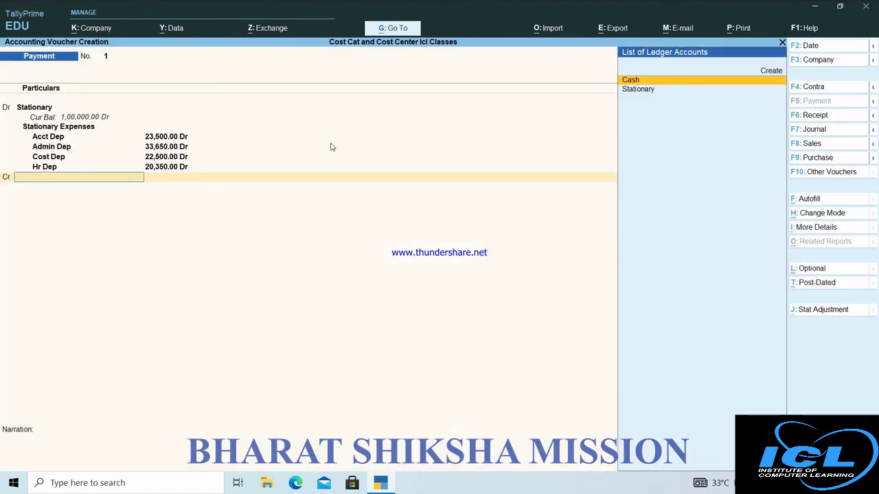
{"action": "key", "text": "Return"}
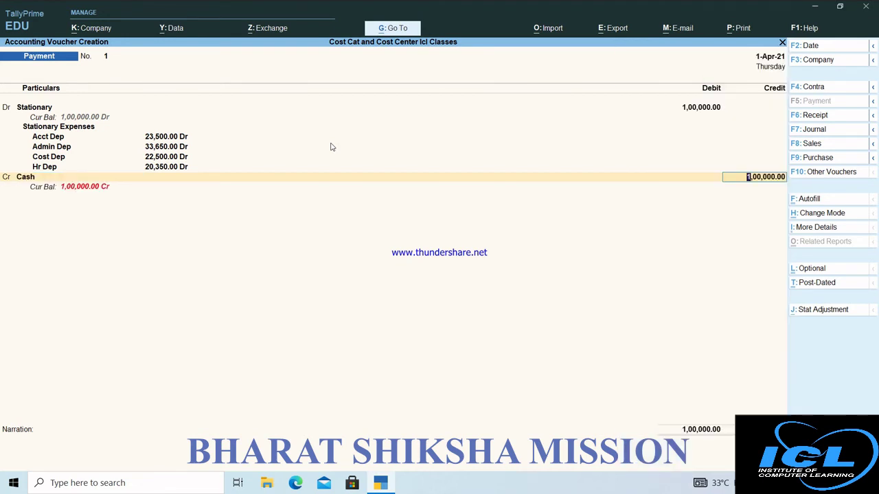
{"action": "key", "text": "Return"}
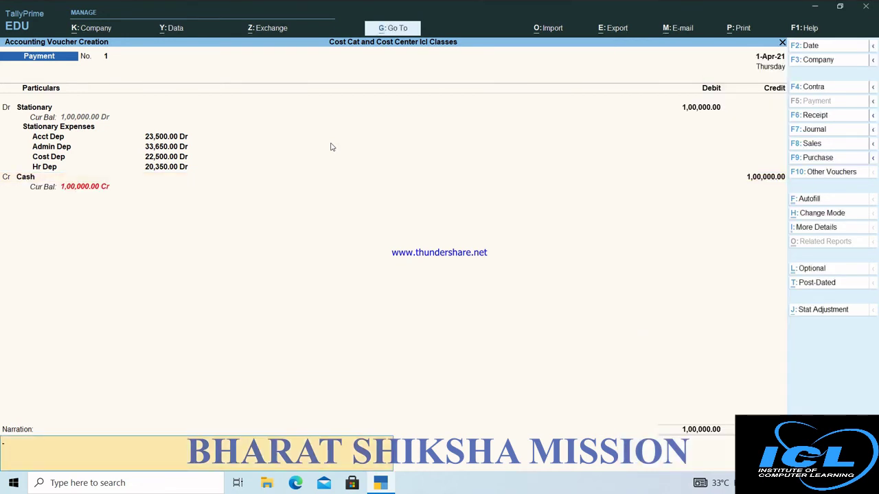
{"action": "key", "text": "Return"}
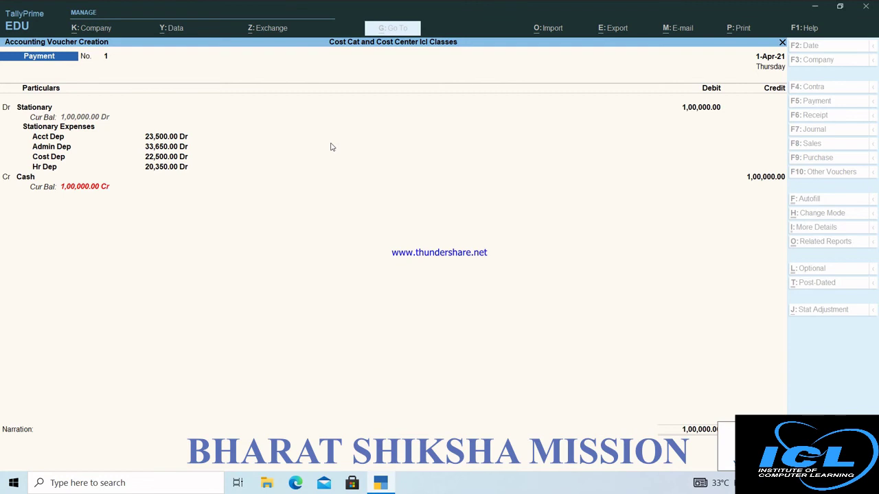
{"action": "key", "text": "Return"}
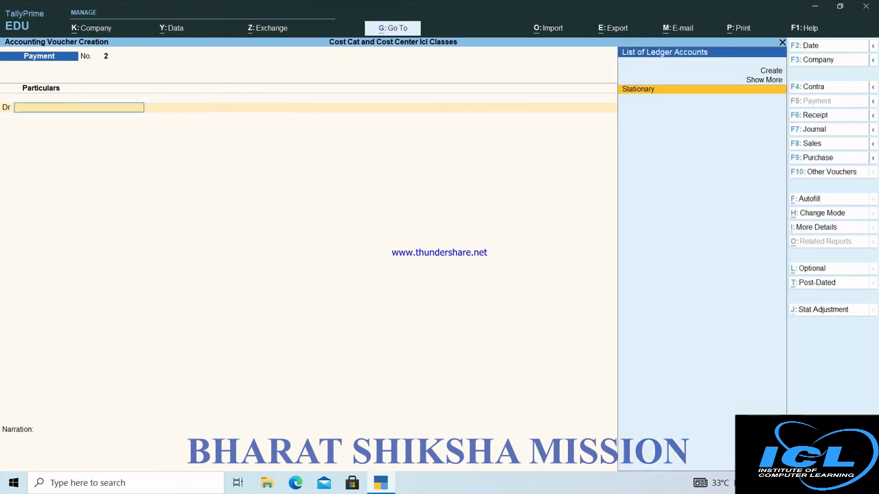
{"action": "left_click", "coordinate": [765, 483]}
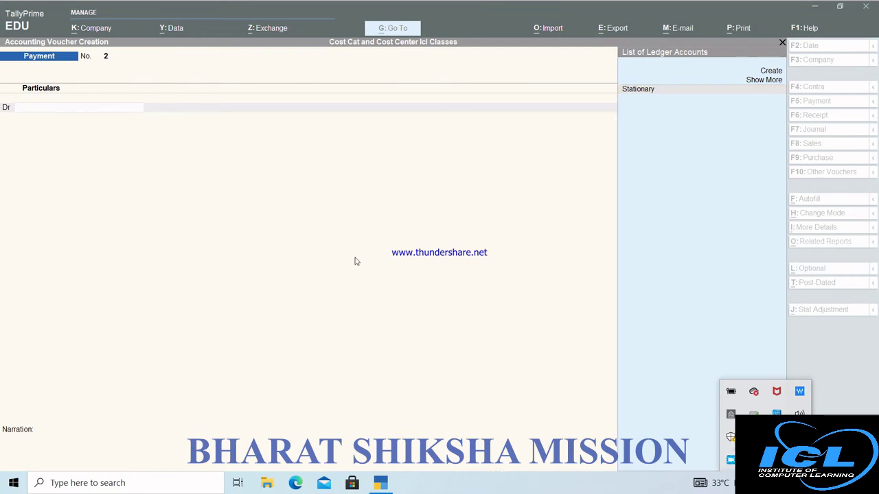
{"action": "left_click", "coordinate": [324, 234]}
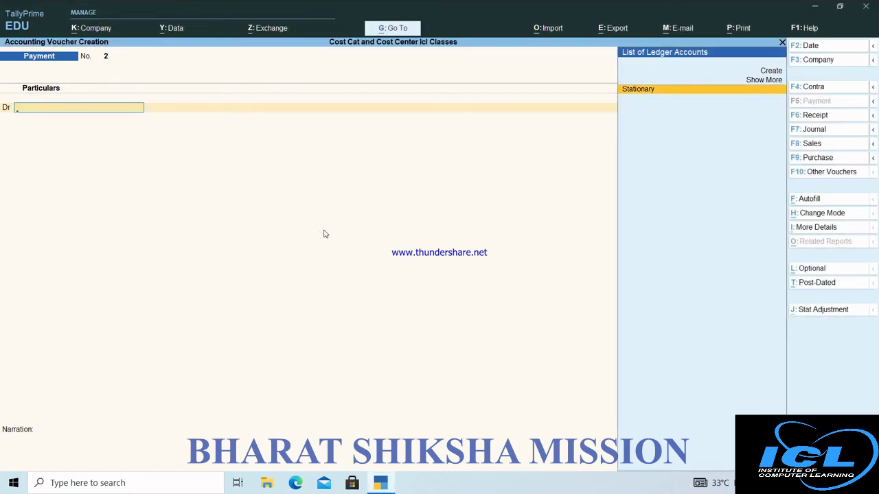
- Leave voucher creation, review the Stationary payment's cost centre allocations from the Day Book, and return to the Gateway of Tally
{"action": "key", "text": "Escape"}
{"action": "key", "text": "Escape"}
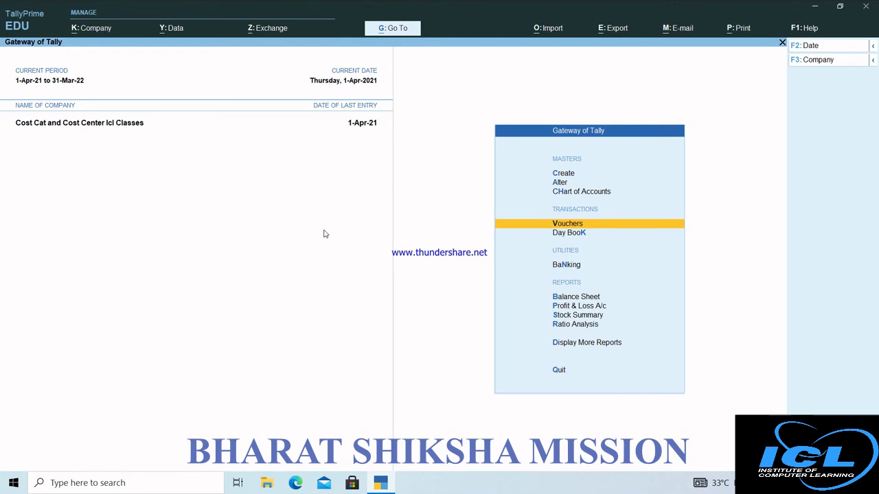
{"action": "key", "text": "Down"}
{"action": "key", "text": "Return"}
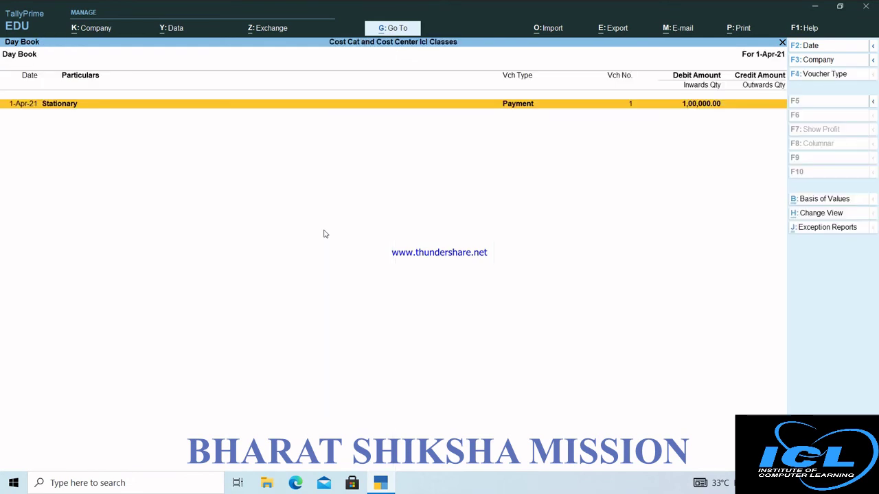
{"action": "key", "text": "Return"}
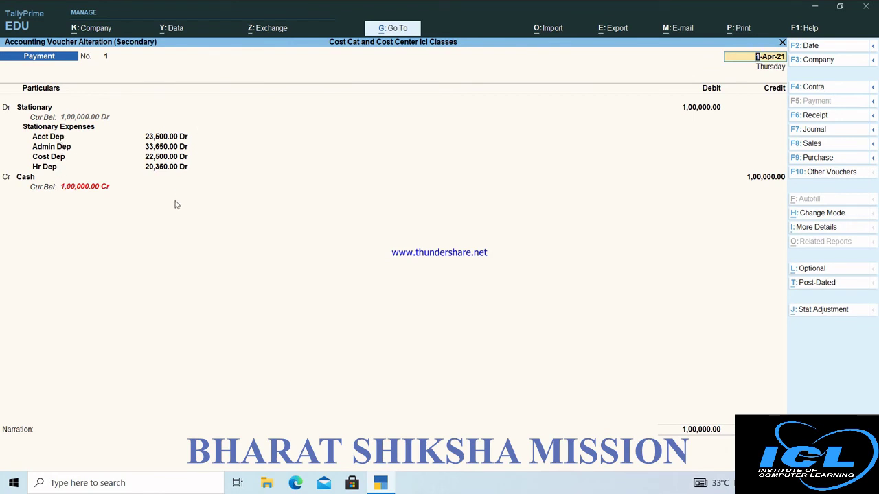
{"action": "key", "text": "Escape"}
{"action": "key", "text": "Escape"}
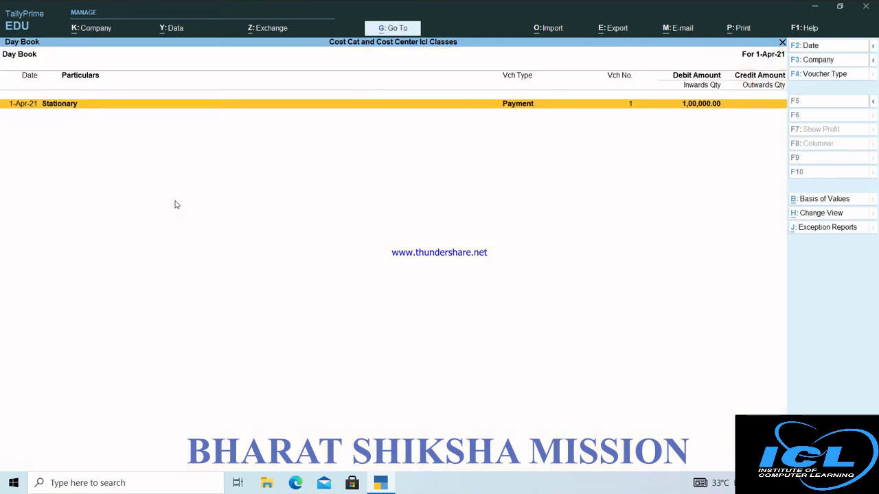
{"action": "key", "text": "Escape"}
- Display the Category Summary report for cost centres from the Statements of Accounts
{"action": "key", "text": "Down"}
{"action": "key", "text": "Down"}
{"action": "key", "text": "Down"}
{"action": "key", "text": "Down"}
{"action": "key", "text": "Down"}
{"action": "key", "text": "Down"}
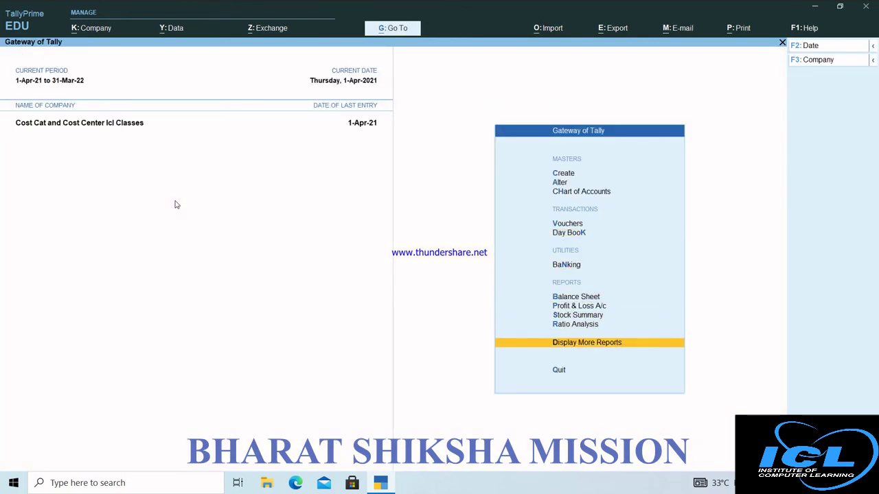
{"action": "key", "text": "Return"}
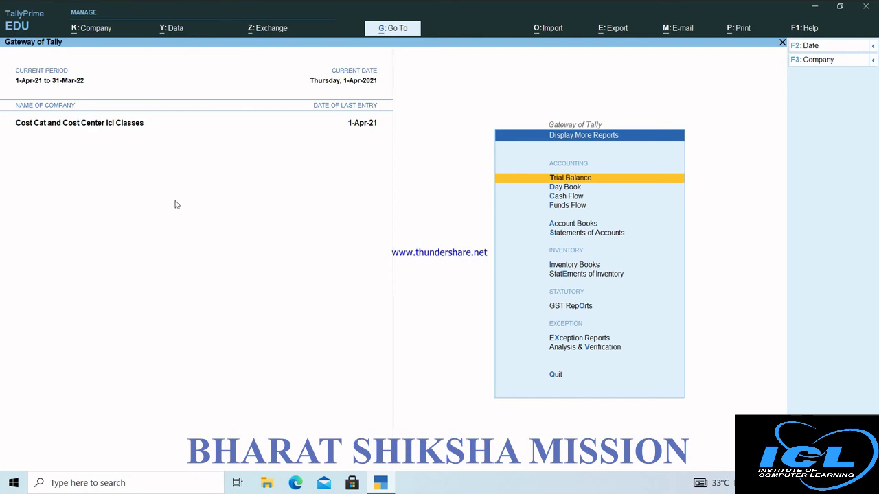
{"action": "key", "text": "Down"}
{"action": "key", "text": "Down"}
{"action": "key", "text": "Down"}
{"action": "key", "text": "Down"}
{"action": "key", "text": "Down"}
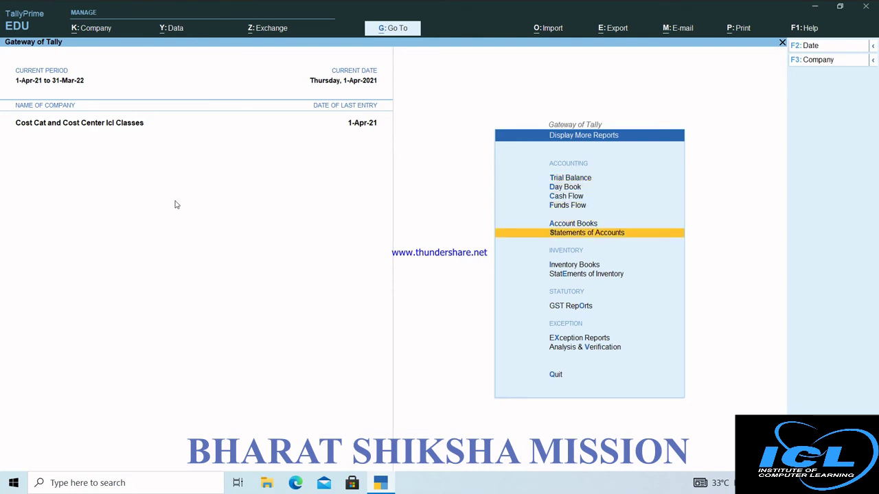
{"action": "key", "text": "Return"}
{"action": "key", "text": "Down"}
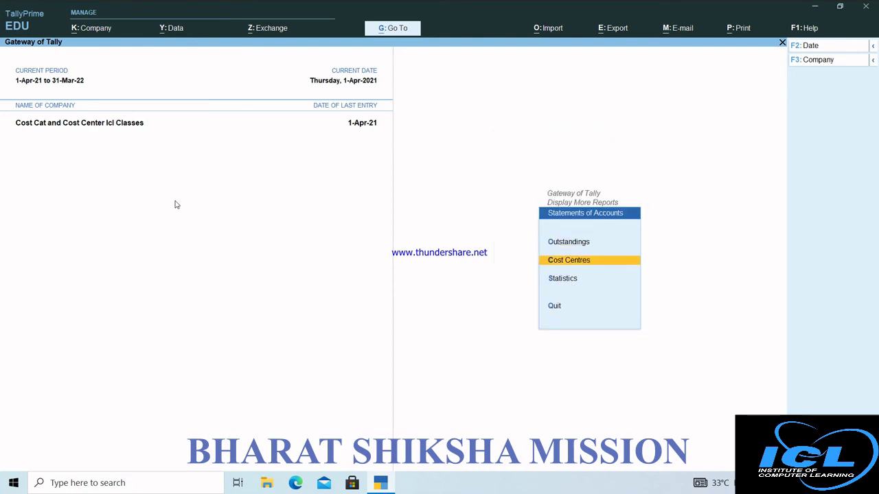
{"action": "key", "text": "Return"}
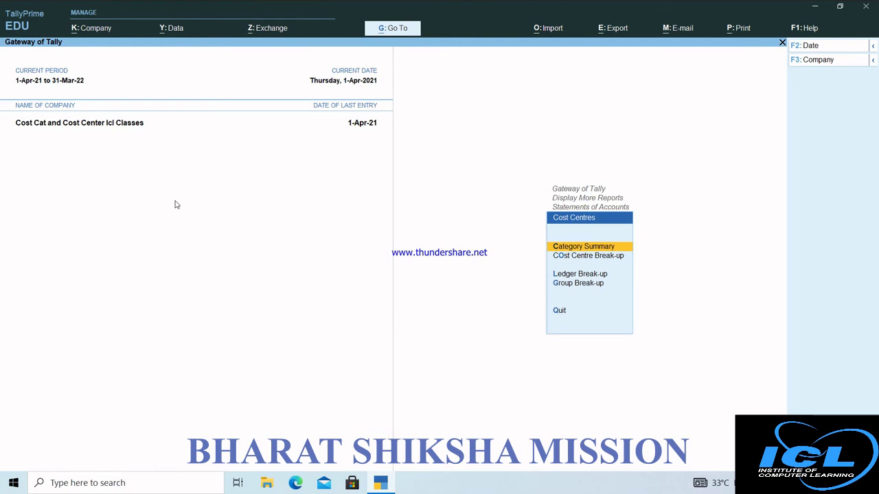
{"action": "key", "text": "Return"}
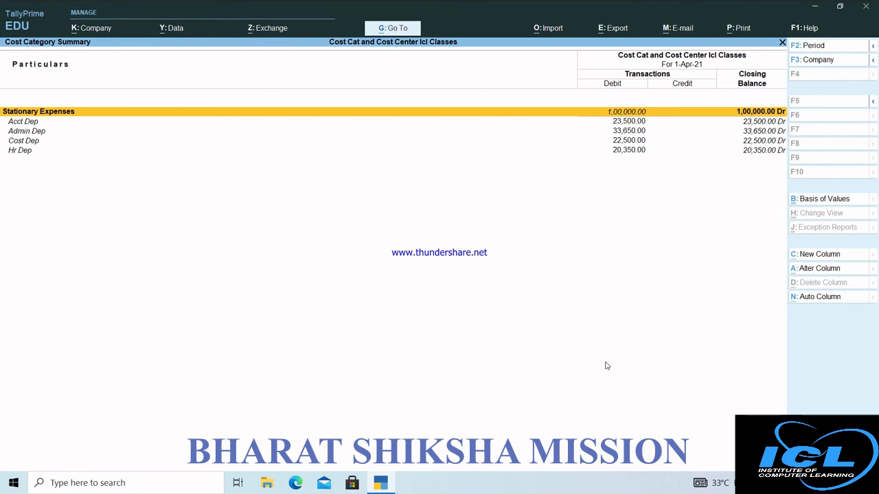
- Configure the Cost Category Summary to expand all levels in Detailed format, keeping the other report options as they are
{"action": "key", "text": "F12"}
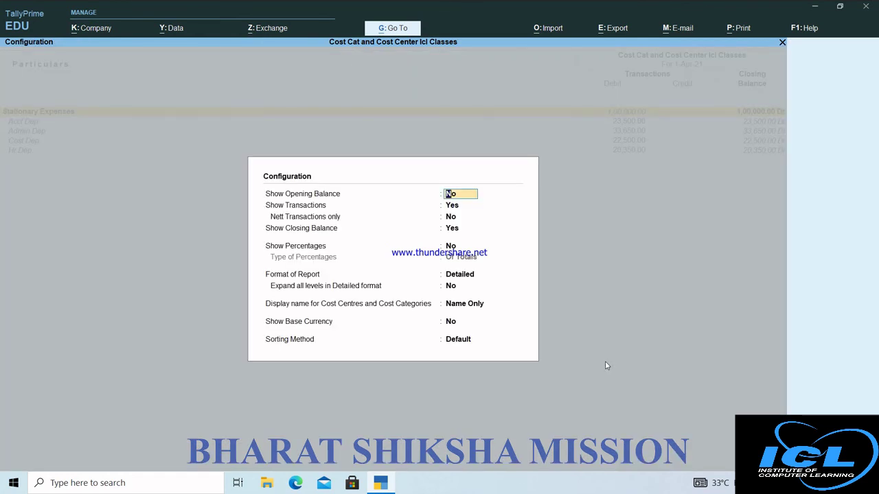
{"action": "key", "text": "Return"}
{"action": "key", "text": "Return"}
{"action": "key", "text": "Return"}
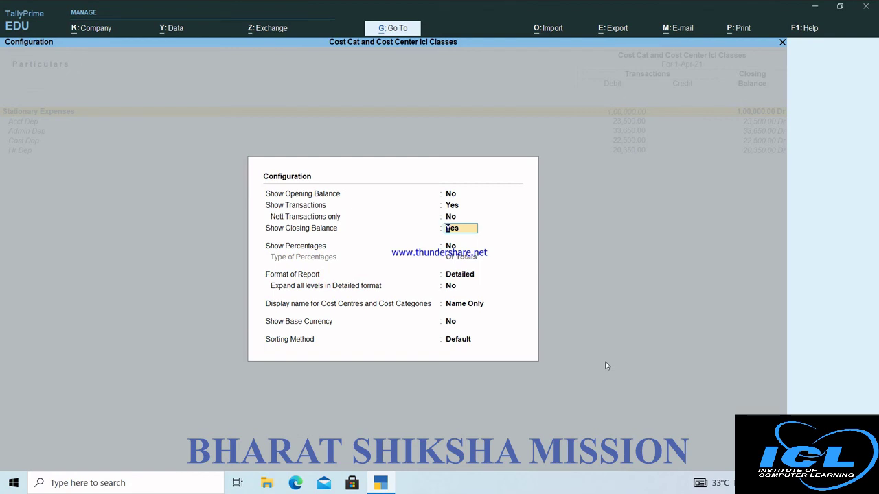
{"action": "key", "text": "Return"}
{"action": "key", "text": "Return"}
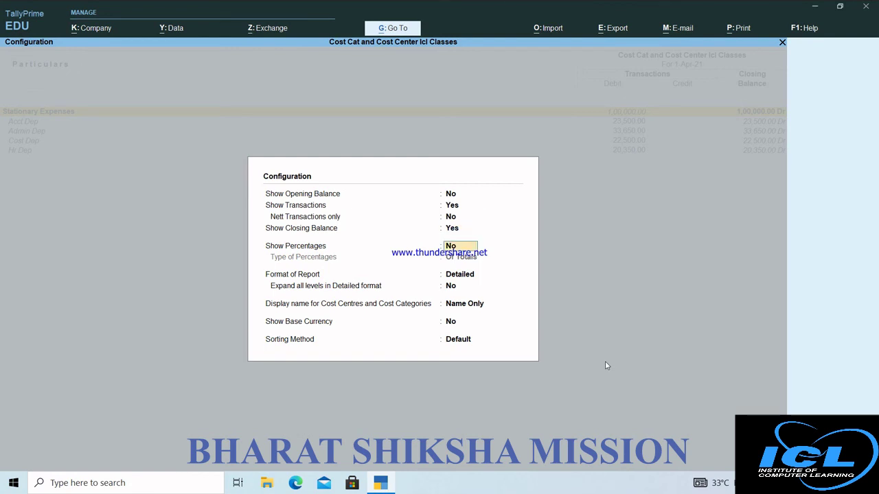
{"action": "key", "text": "Return"}
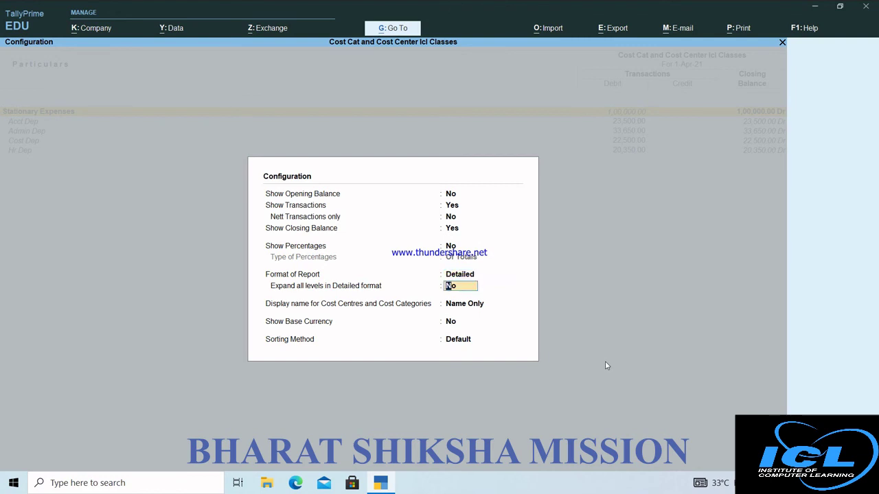
{"action": "key", "text": "y"}
{"action": "key", "text": "Return"}
{"action": "key", "text": "Return"}
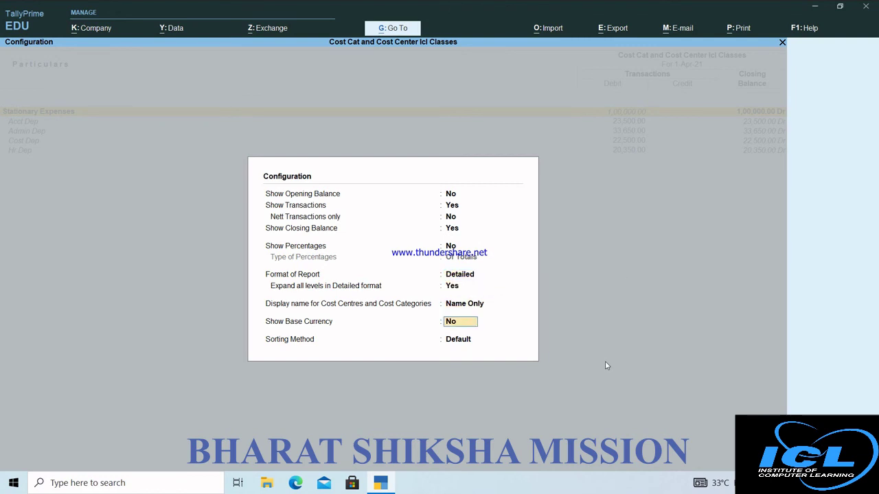
{"action": "key", "text": "Return"}
{"action": "key", "text": "Return"}
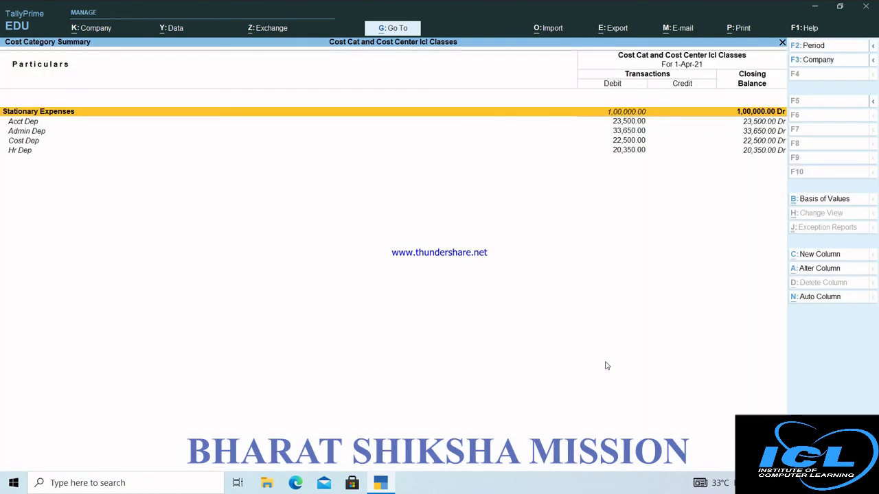
- Switch the summary to condensed view and back to detailed, and return to the Display More Reports list
{"action": "key", "text": "alt+F5"}
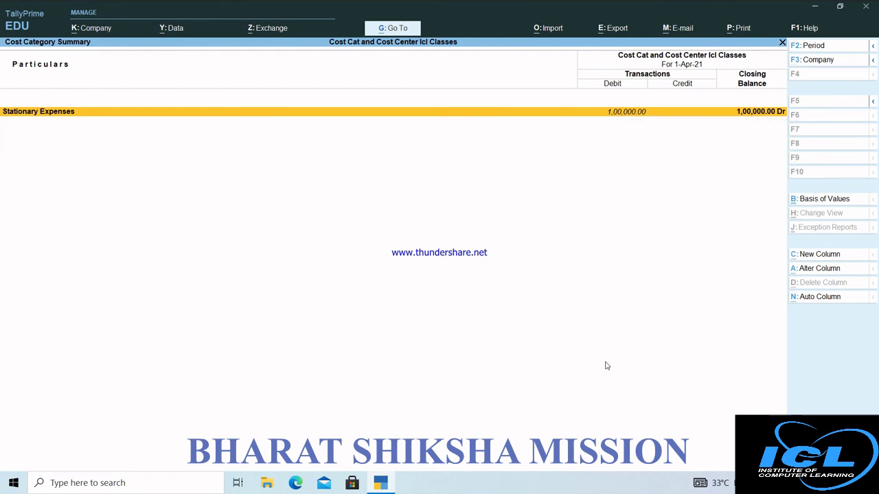
{"action": "key", "text": "alt+F5"}
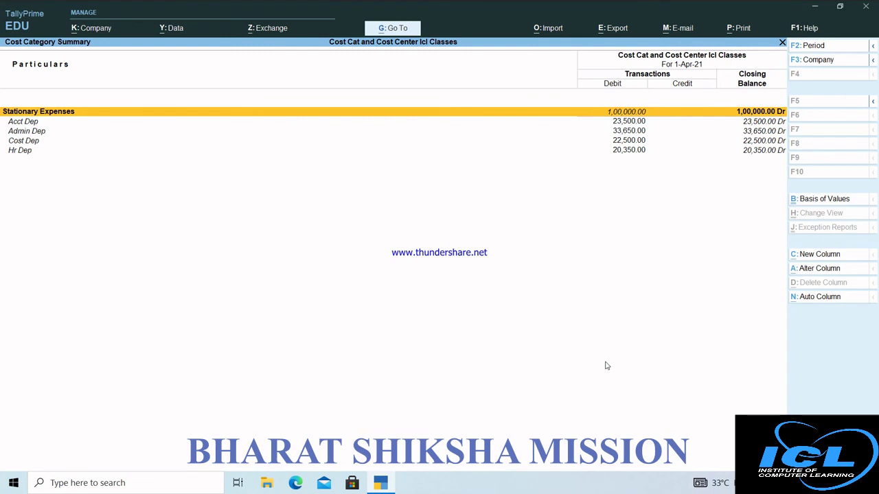
{"action": "key", "text": "Escape"}
{"action": "key", "text": "Escape"}
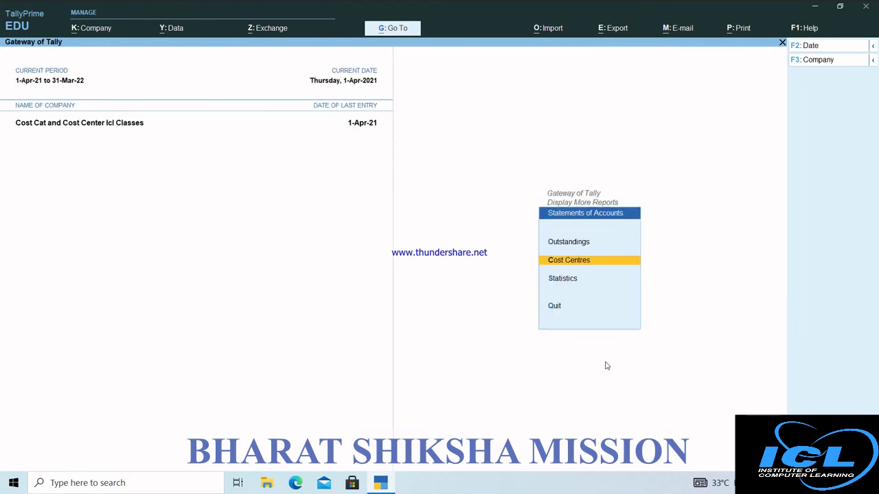
{"action": "key", "text": "Escape"}
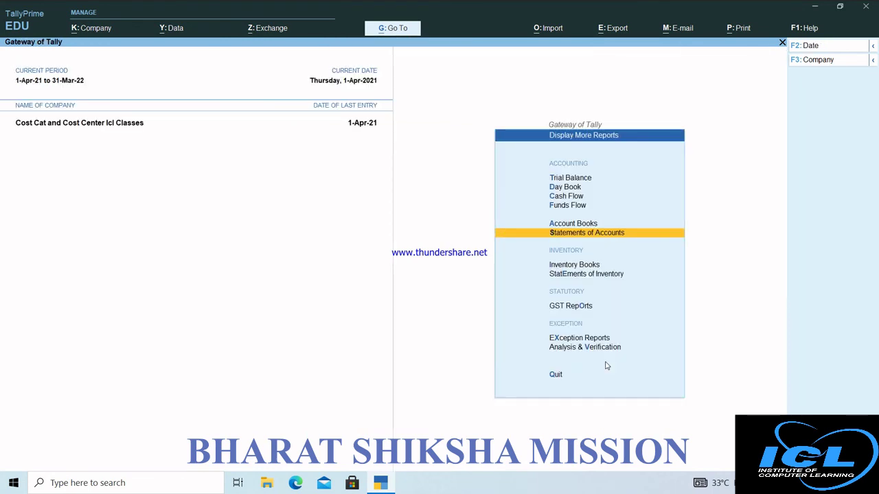